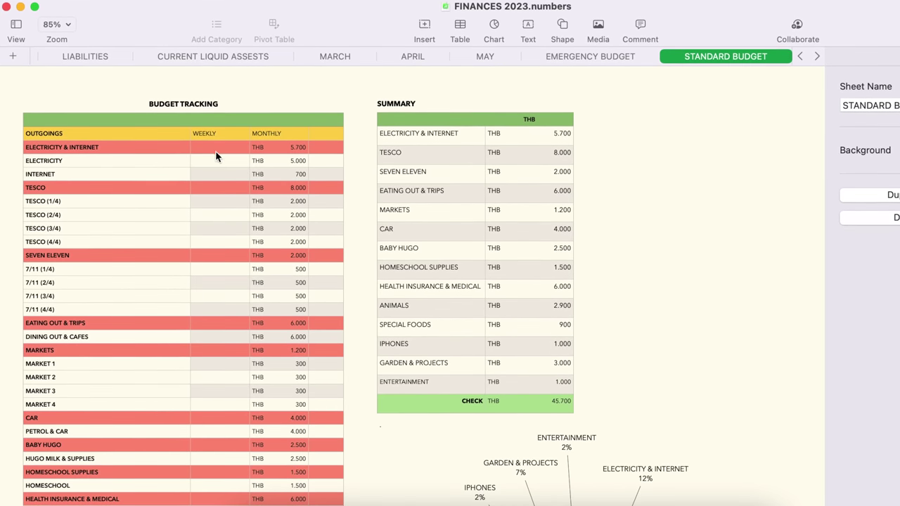
pyautogui.moveTo(586, 85); pyautogui.dragTo(369, 413)
pyautogui.click(617, 199)
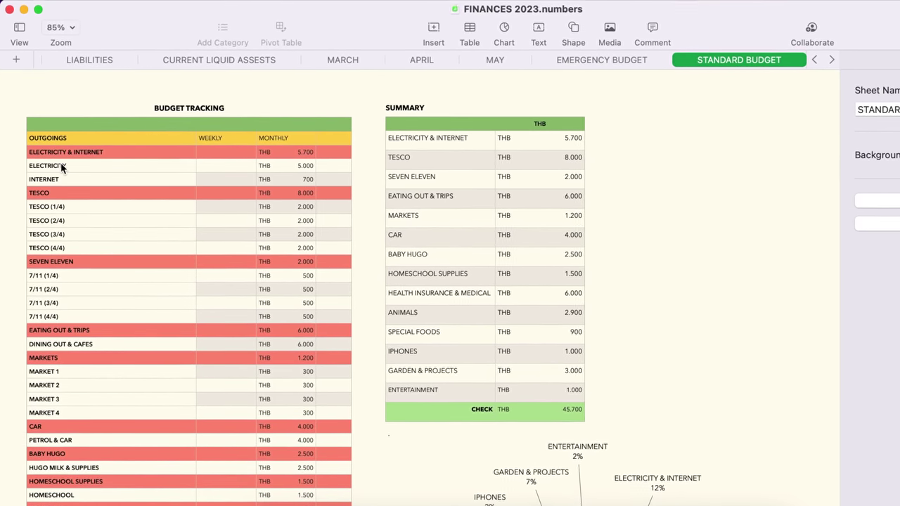
# Inspect the Electricity & Internet category in the Budget Tracking table, including the monthly electricity amount and the category's sum formula
pyautogui.click(97, 154)
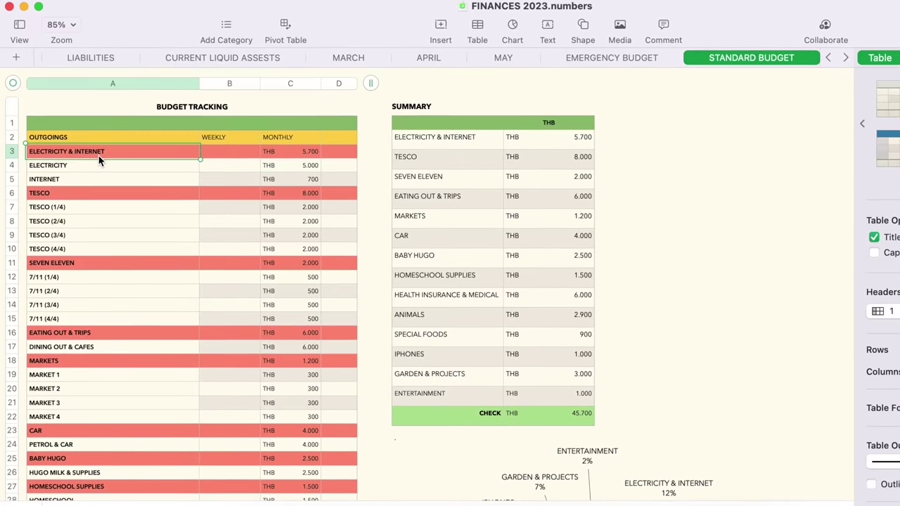
pyautogui.click(96, 164)
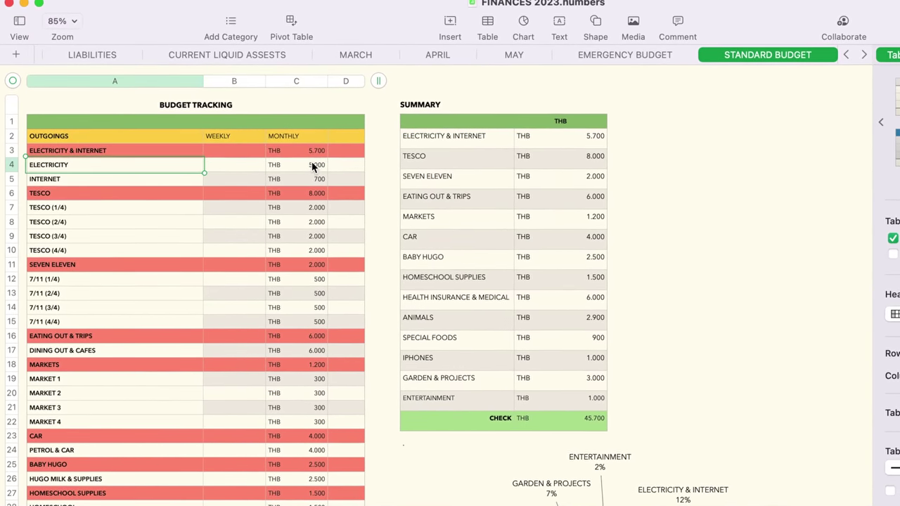
pyautogui.click(305, 167)
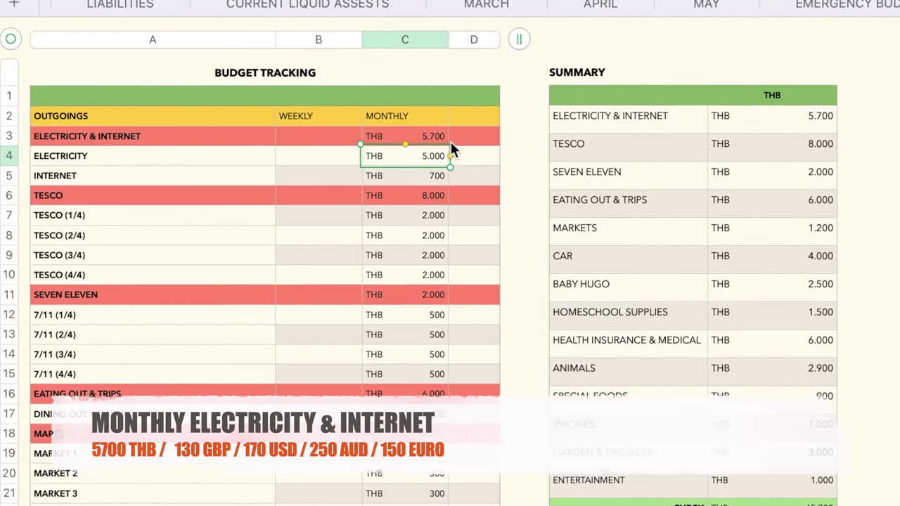
pyautogui.click(402, 134)
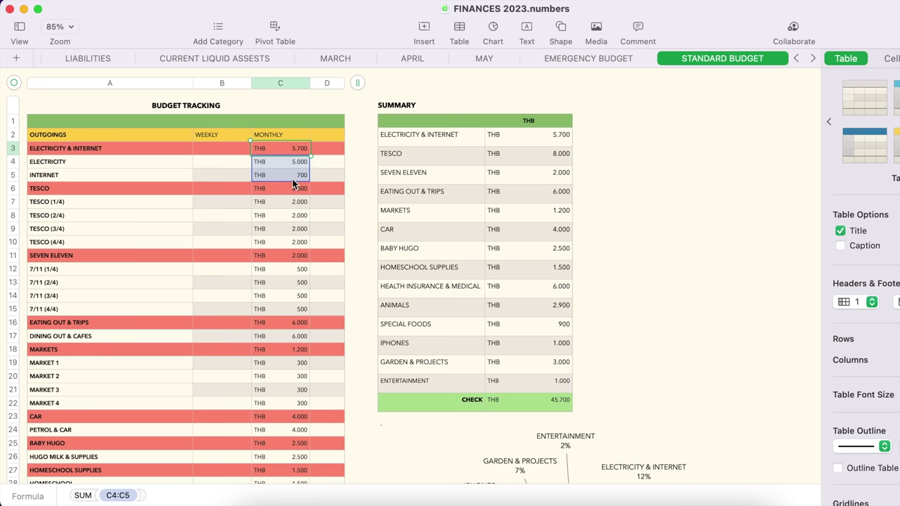
# Examine the Tesco category's monthly sum formula, its individual shop amounts and the linked Tesco entry in the Summary table
pyautogui.click(292, 190)
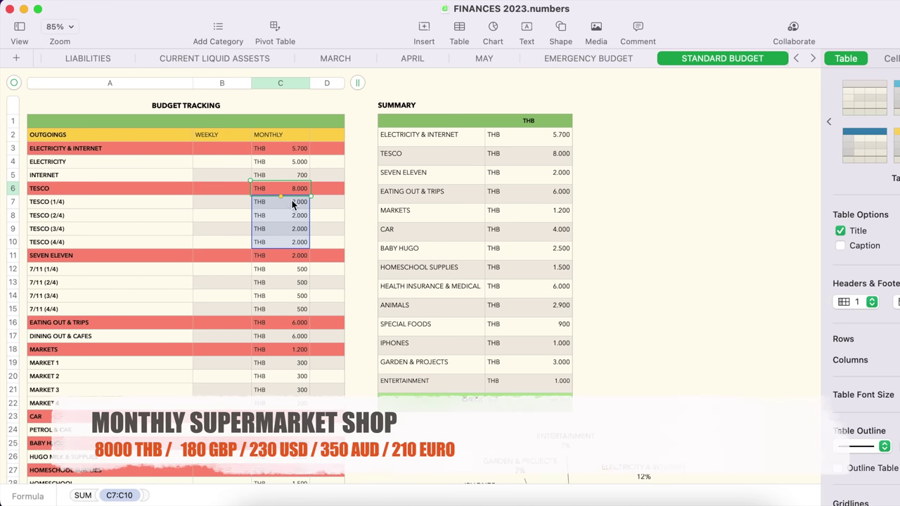
pyautogui.click(305, 203)
pyautogui.press('Down')
pyautogui.press('Down')
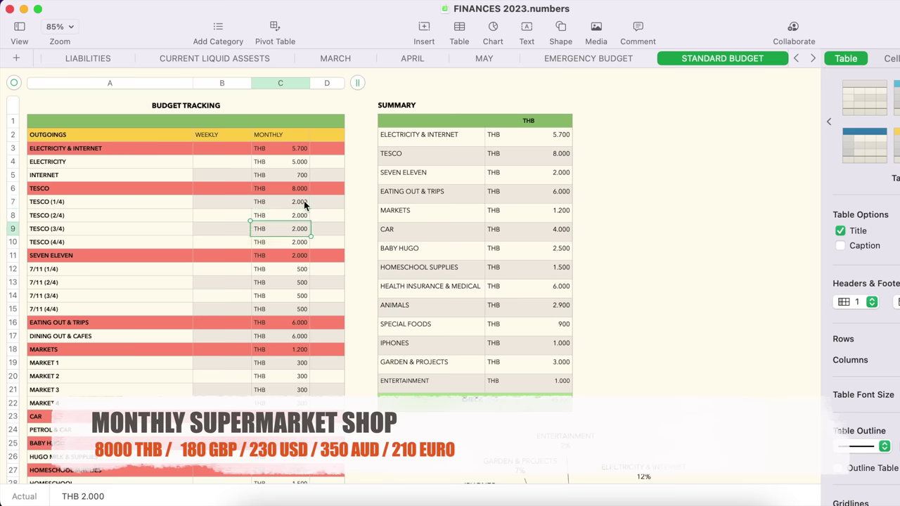
pyautogui.click(145, 204)
pyautogui.press('Right')
pyautogui.press('Right')
pyautogui.press('Down')
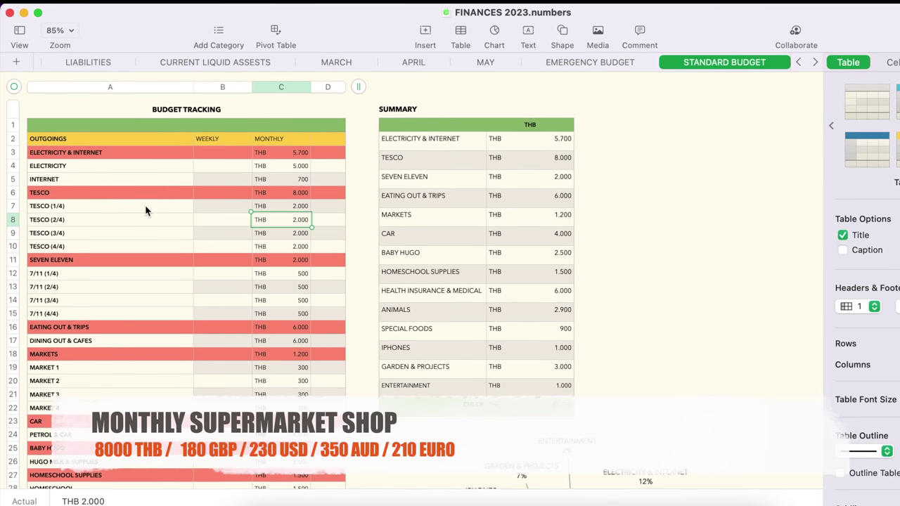
pyautogui.press('Down')
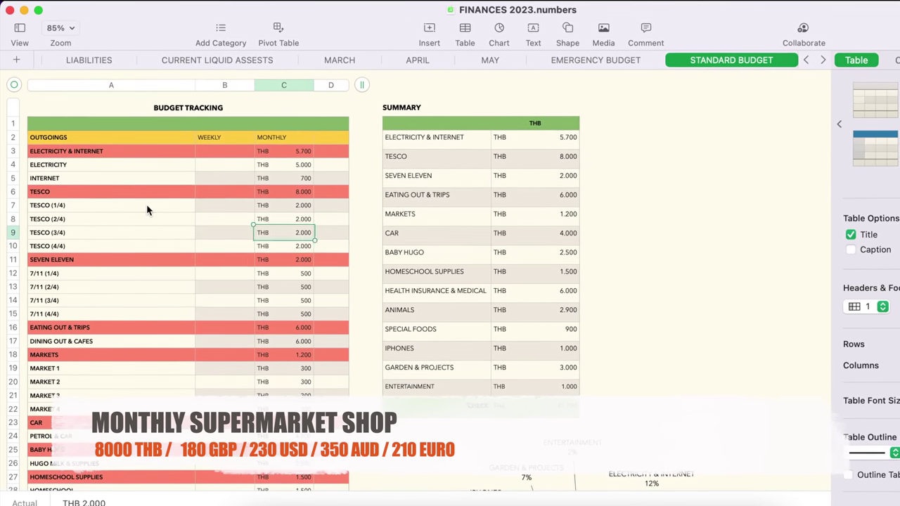
pyautogui.press('Up')
pyautogui.press('Up')
pyautogui.press('Up')
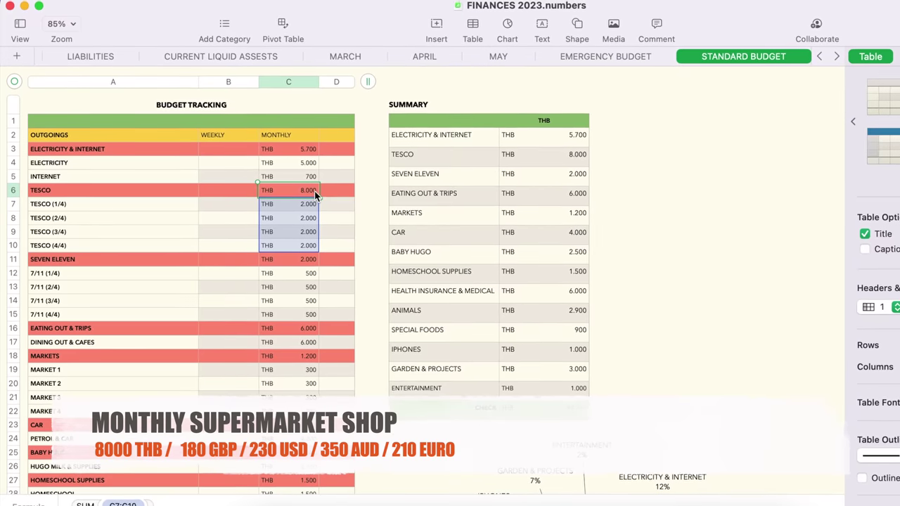
pyautogui.click(573, 156)
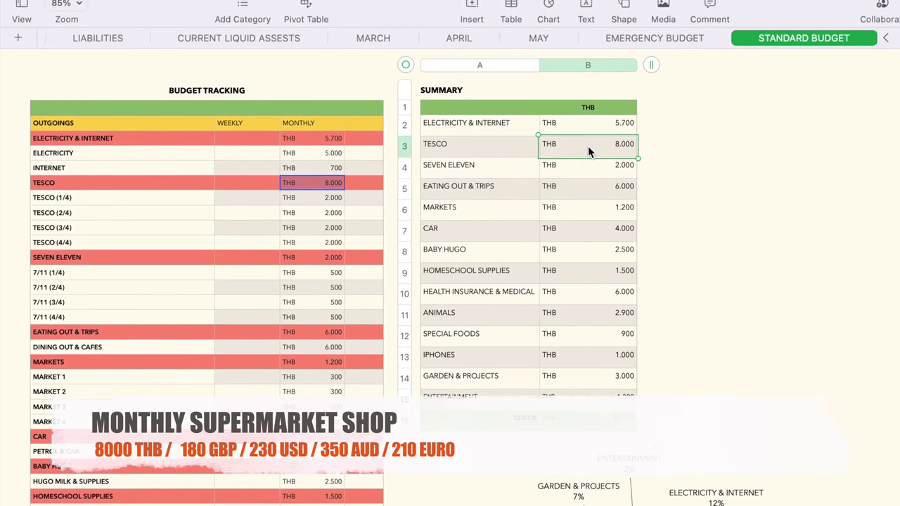
# Check the Seven Eleven category's monthly sum formula and the individual 7/11 amounts it adds up
pyautogui.click(327, 256)
pyautogui.scroll(-3, 253, 284)
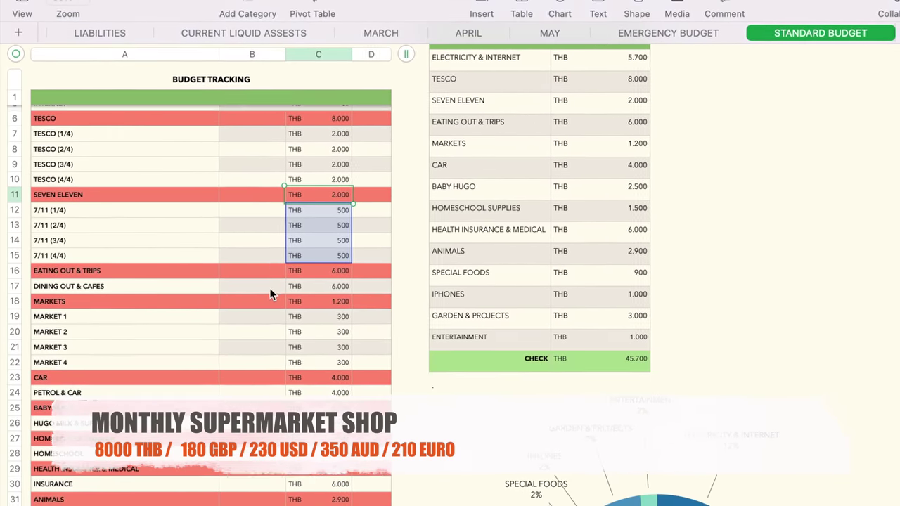
pyautogui.scroll(3, 358, 235)
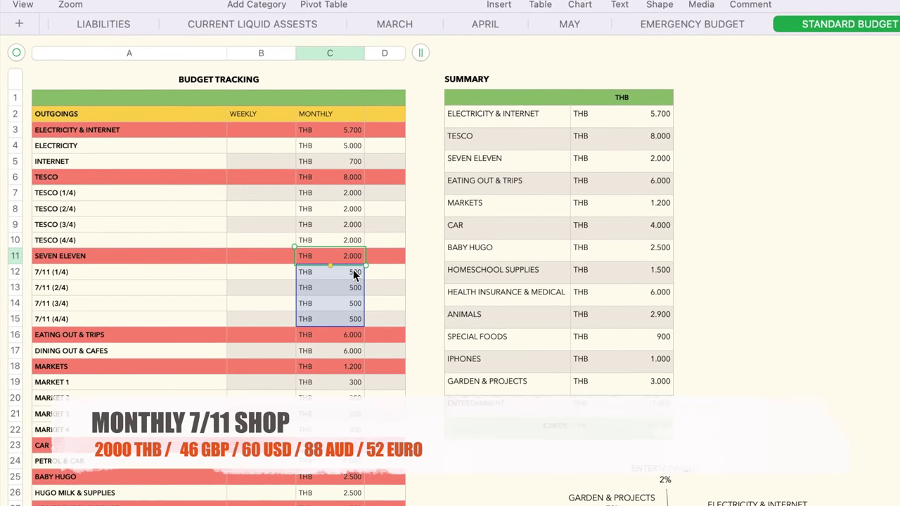
pyautogui.click(355, 274)
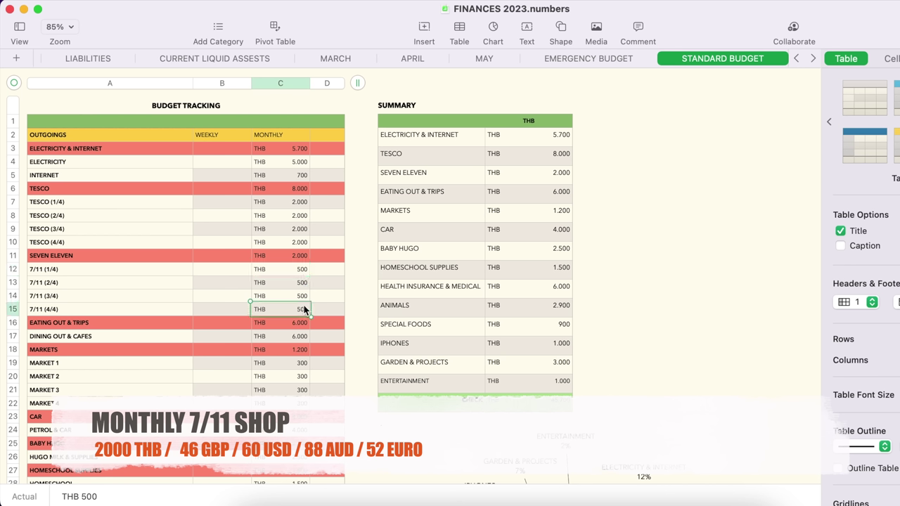
pyautogui.doubleClick(304, 258)
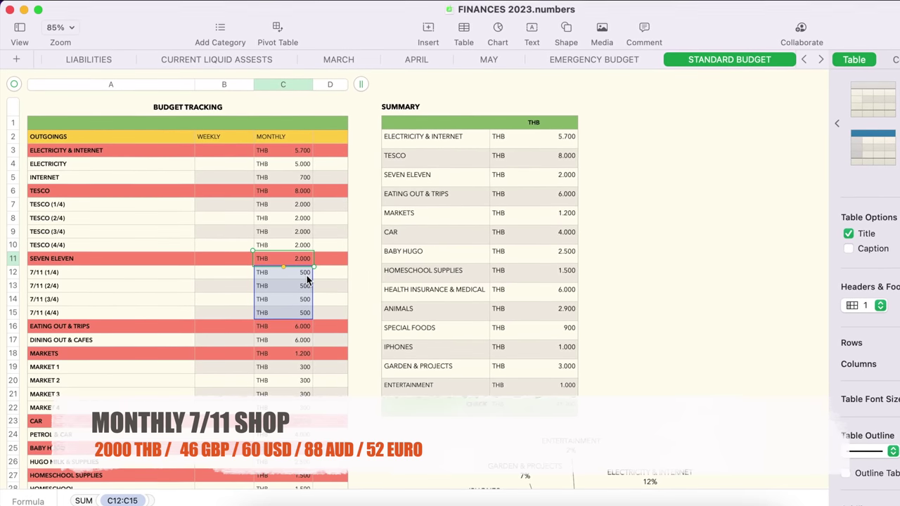
pyautogui.click(307, 276)
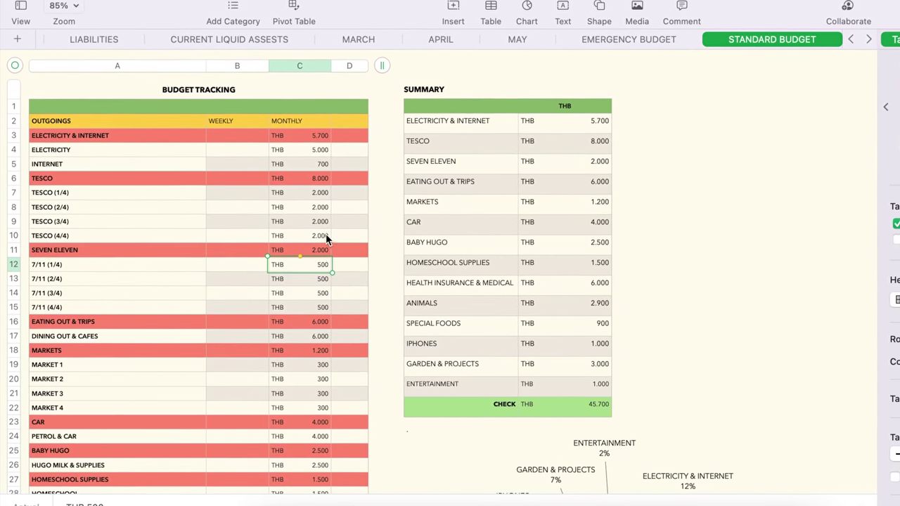
# Inspect the monthly Dining Out & Cafes amount and the Eating Out & Trips category total that refers to it
pyautogui.scroll(-2, 329, 246)
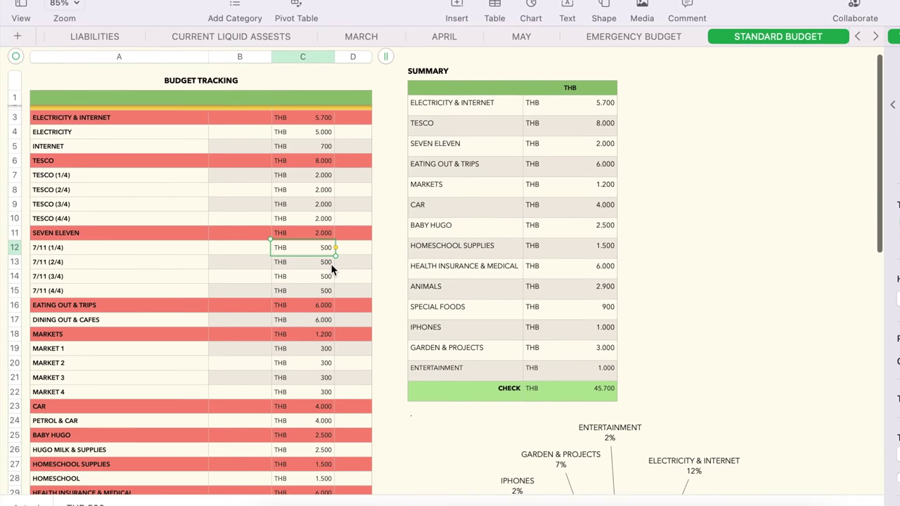
pyautogui.scroll(-1, 325, 247)
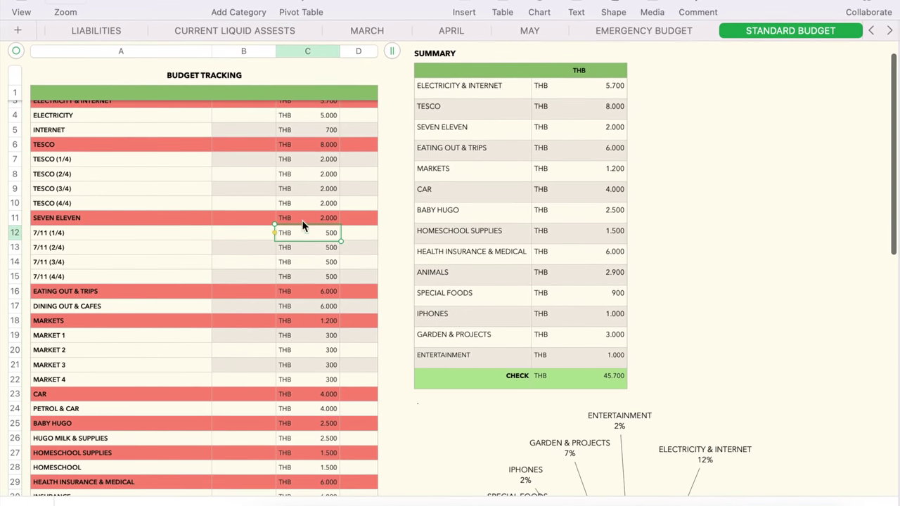
pyautogui.scroll(-2, 286, 265)
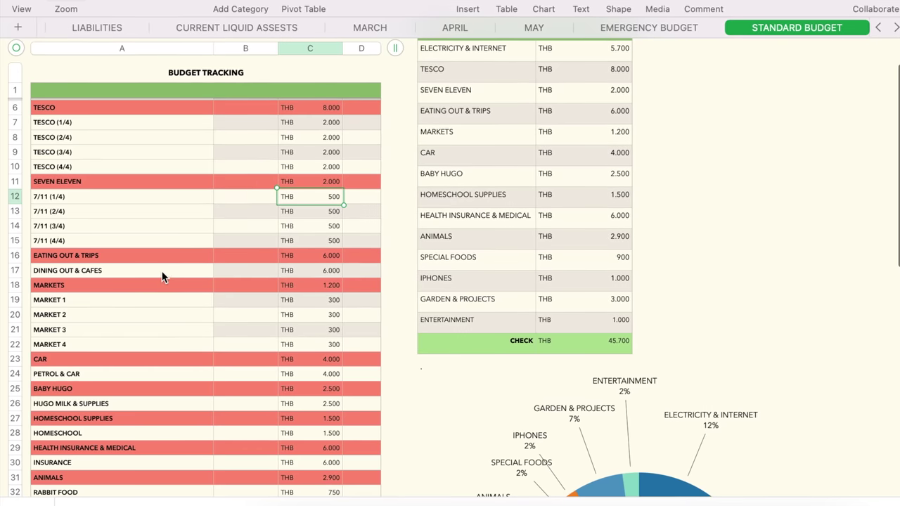
pyautogui.click(337, 270)
pyautogui.click(338, 256)
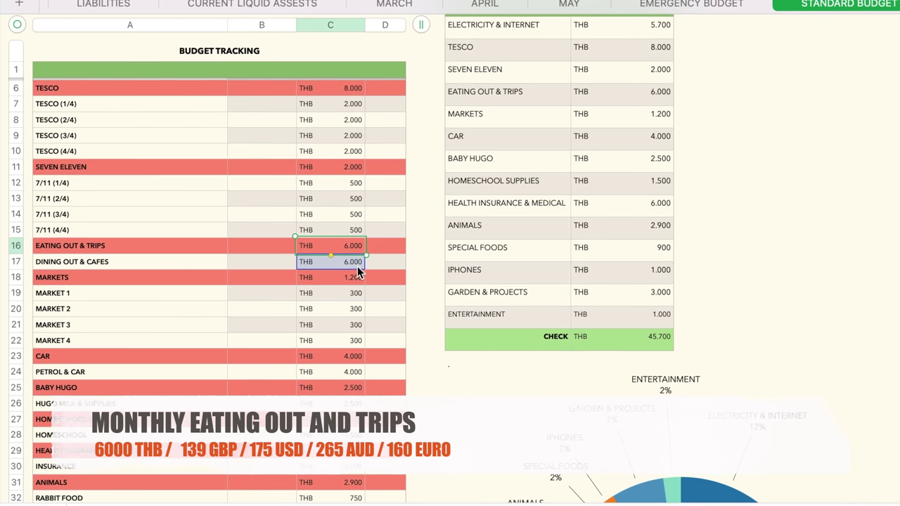
# Review the Market 1 to Market 4 amounts, the Markets category's sum formula and its entry in the Summary table
pyautogui.click(358, 293)
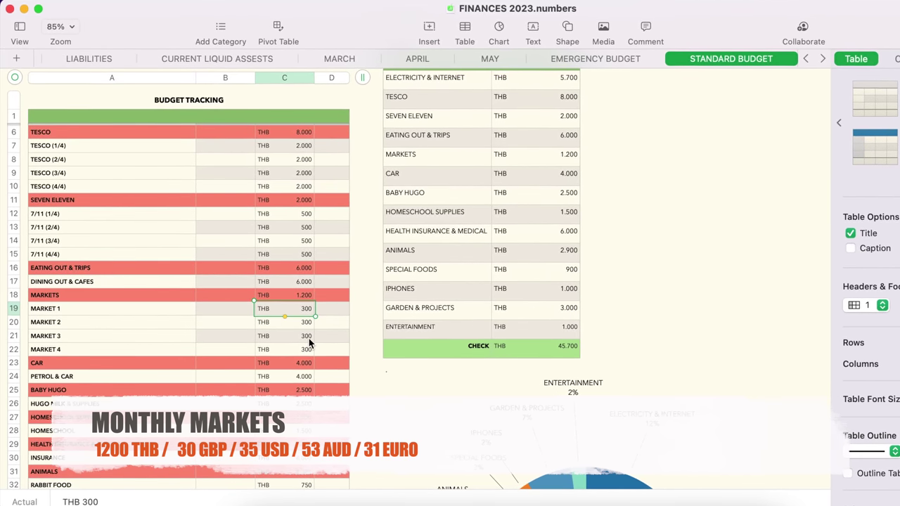
pyautogui.hotkey('shift', 'Down')
pyautogui.hotkey('shift', 'Down')
pyautogui.hotkey('shift', 'Down')
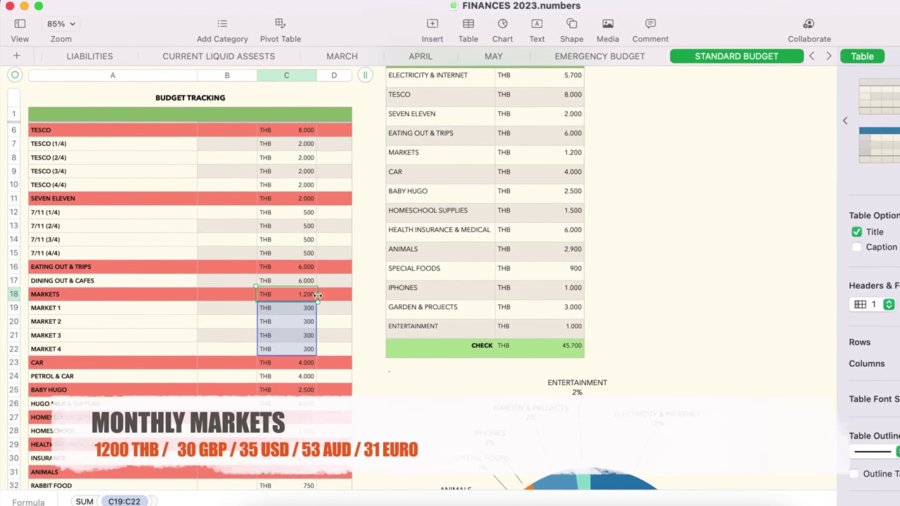
pyautogui.click(564, 149)
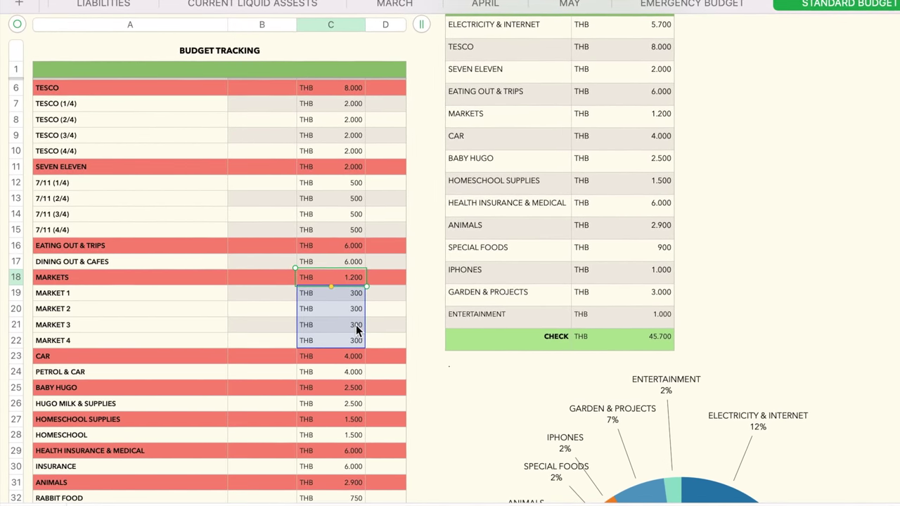
# Inspect the monthly Petrol & Car amount, the Car category's sum formula and the linked Car entry in the Summary table
pyautogui.click(355, 372)
pyautogui.scroll(-2, 369, 365)
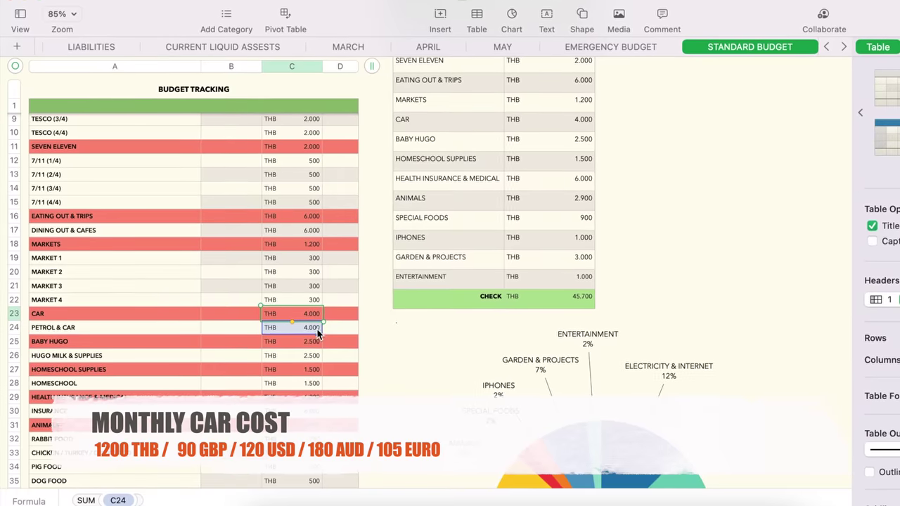
pyautogui.press('Return')
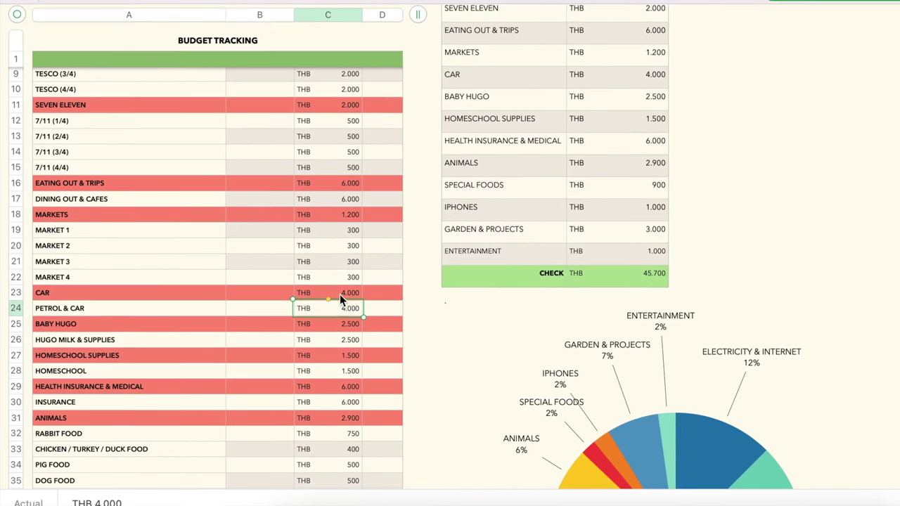
pyautogui.click(352, 292)
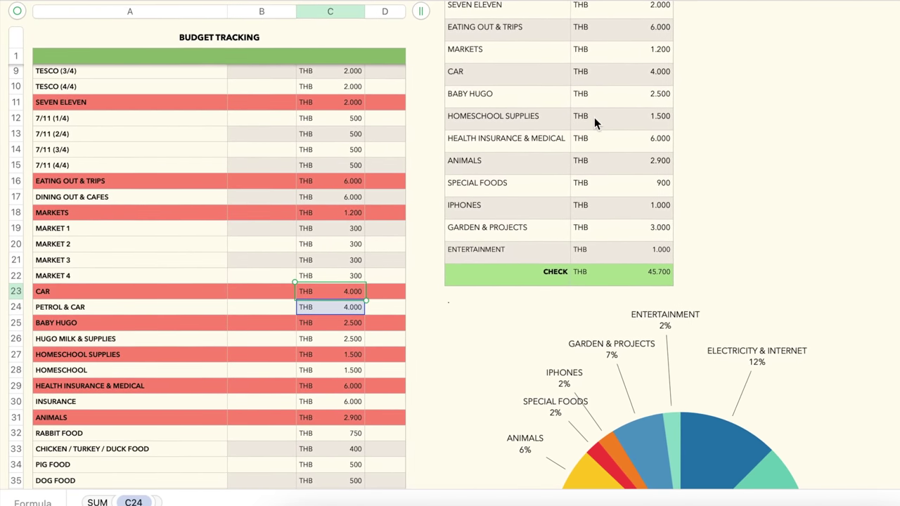
pyautogui.click(642, 71)
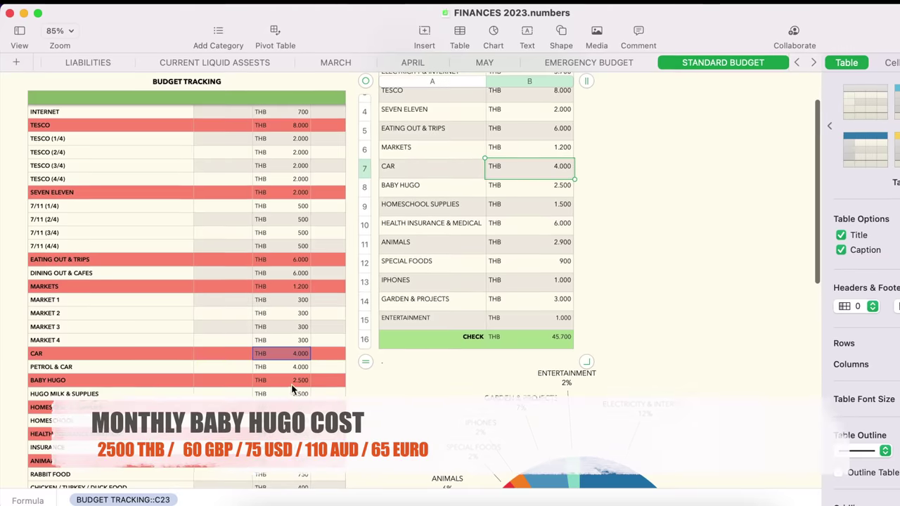
# Check the baby category's monthly total formula and the milk and supplies amount it refers to
pyautogui.click(295, 381)
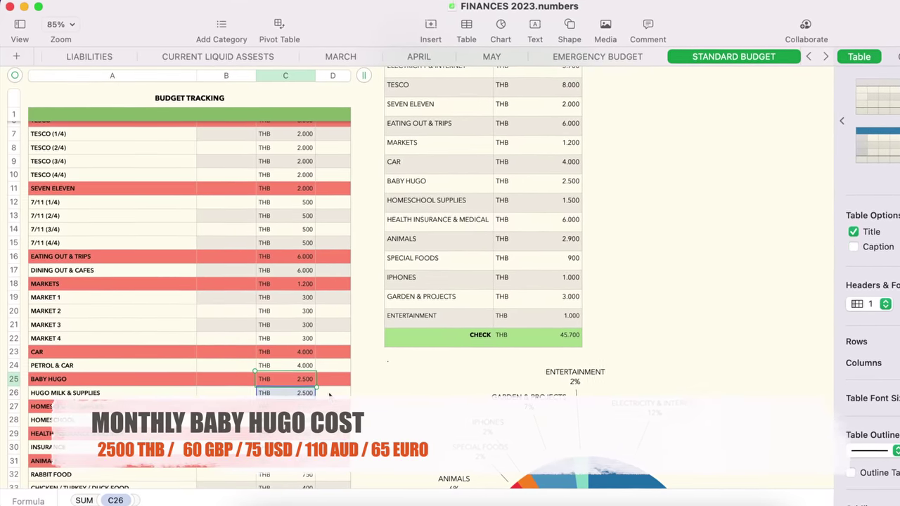
pyautogui.scroll(-3, 312, 391)
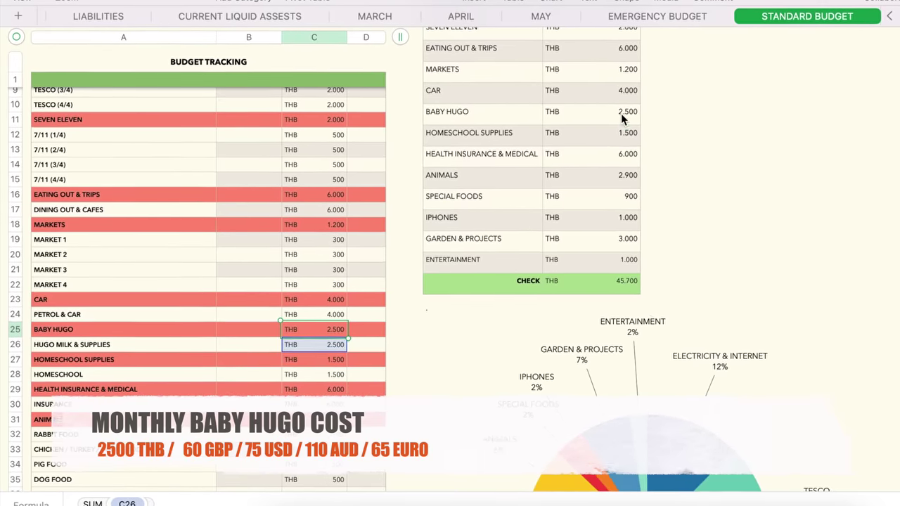
pyautogui.click(331, 340)
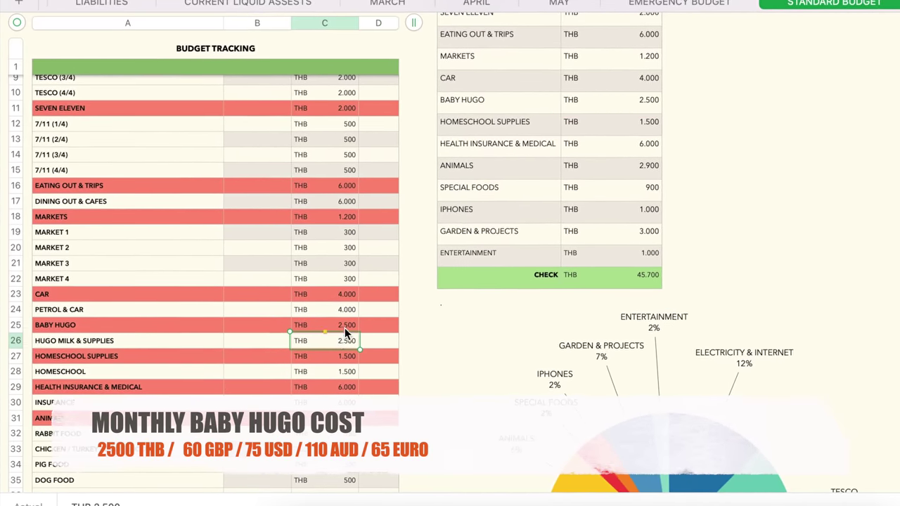
pyautogui.doubleClick(343, 327)
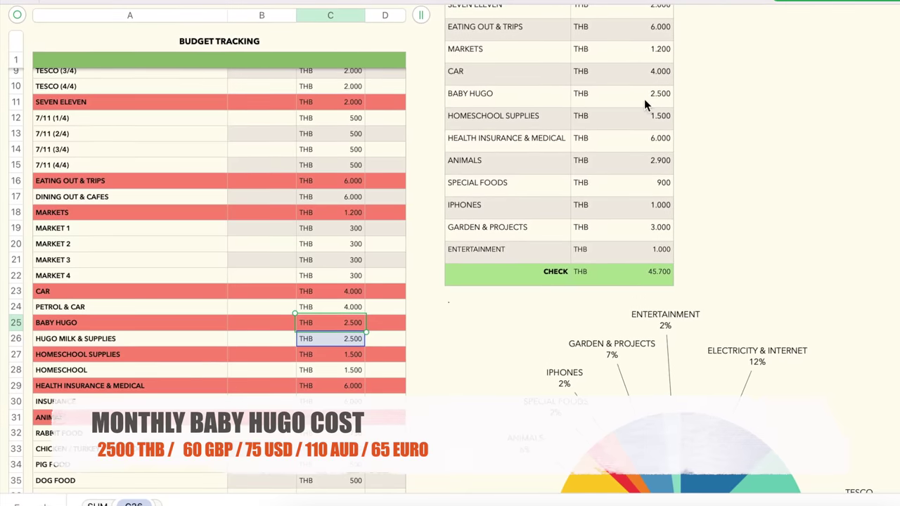
# Inspect the monthly totals of Homeschool Supplies and Health Insurance & Medical, including the Insurance amount behind the latter
pyautogui.scroll(-2, 371, 309)
pyautogui.doubleClick(330, 292)
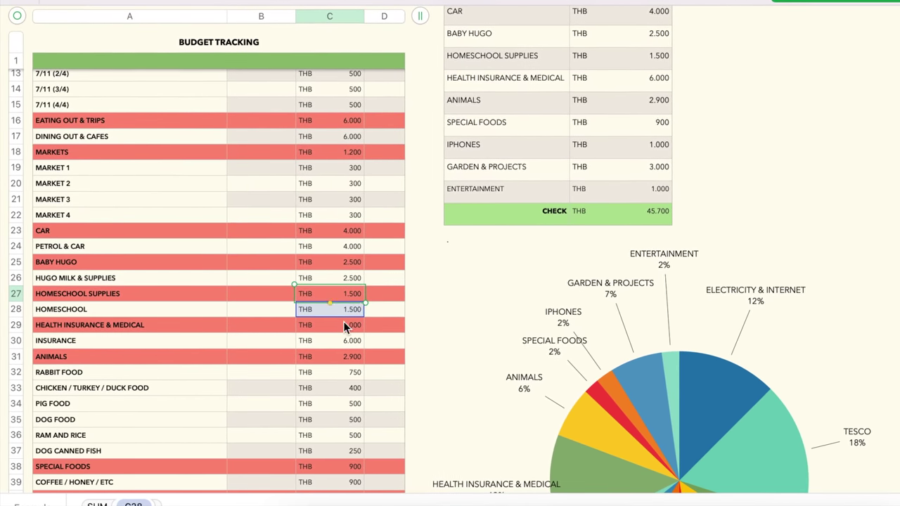
pyautogui.scroll(-2, 363, 296)
pyautogui.click(357, 279)
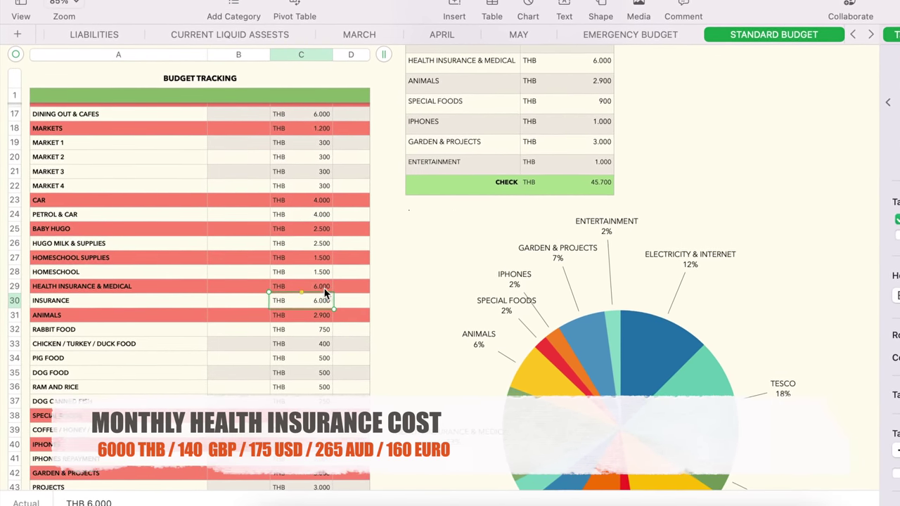
pyautogui.click(325, 302)
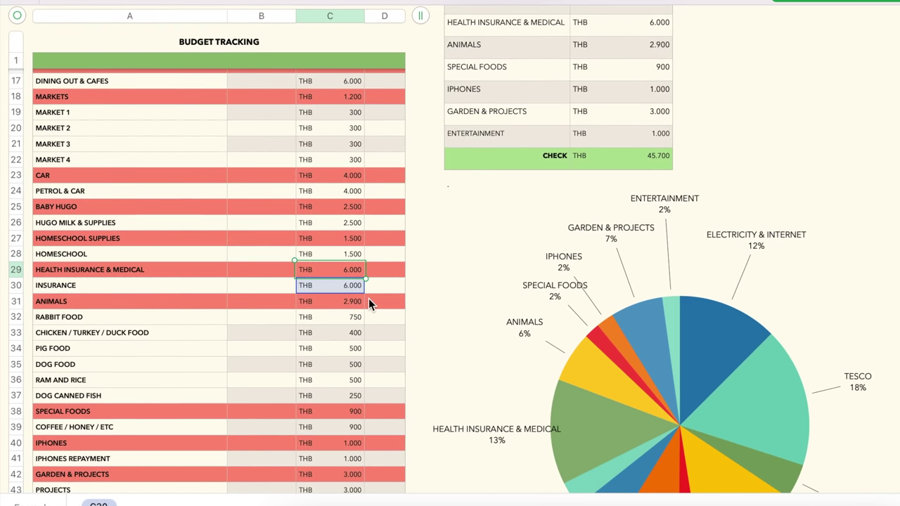
# Set the monthly Chicken / Turkey / Duck Food amount to THB 500 in the Budget Tracking table
pyautogui.scroll(-3, 349, 309)
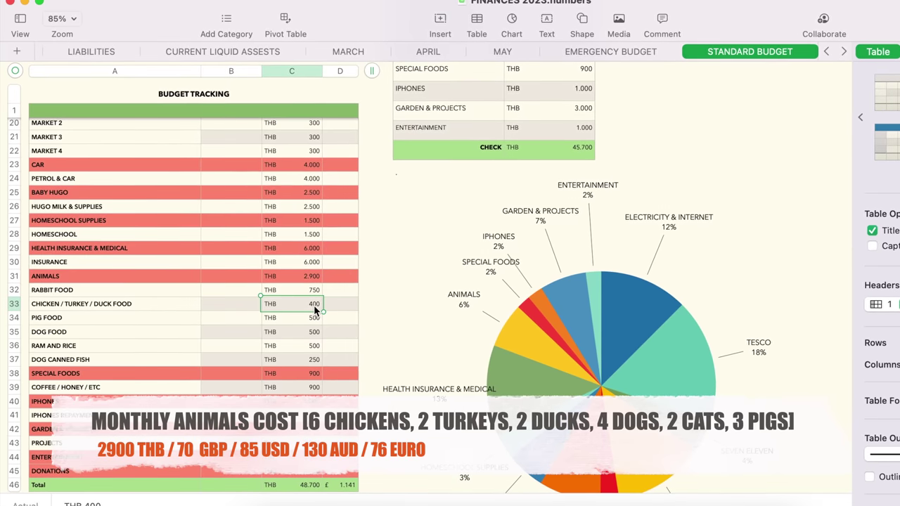
pyautogui.press('Return')
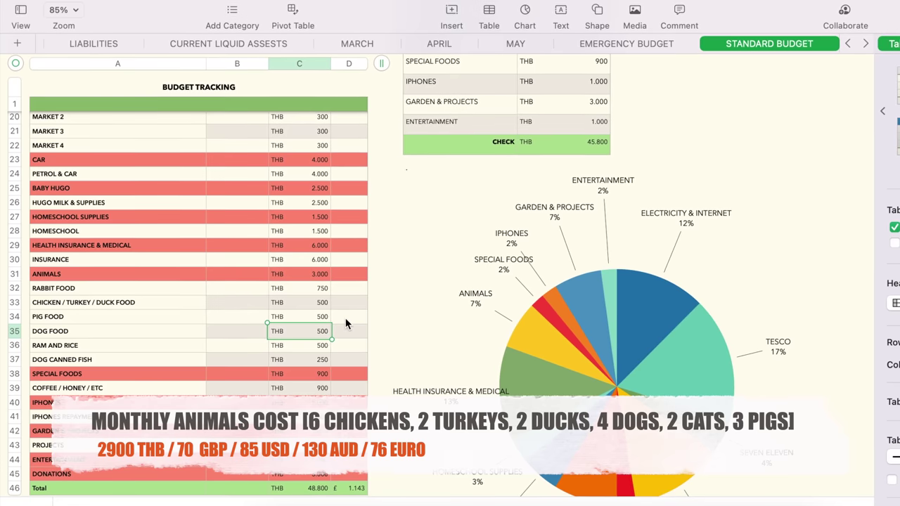
pyautogui.press('Return')
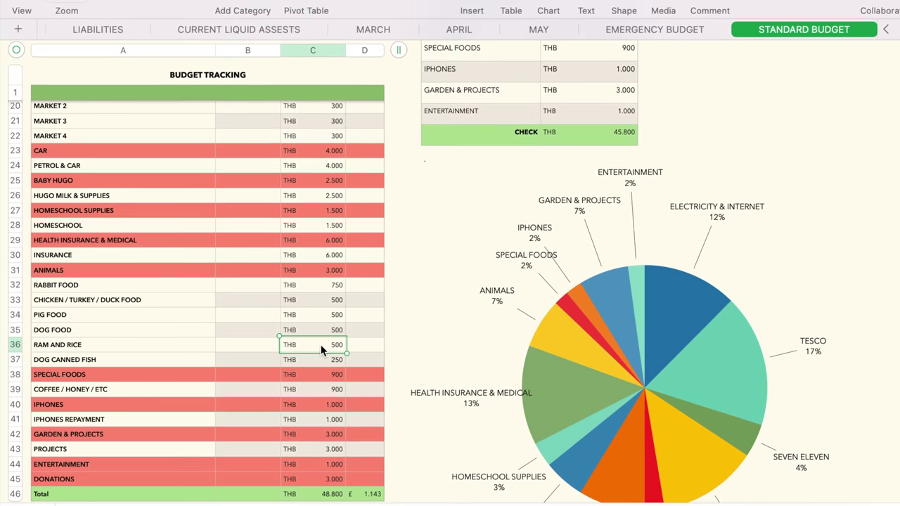
# Check the Dog Canned Fish amount, the Animals category's sum formula and the linked Animals entry in the Summary table
pyautogui.click(312, 359)
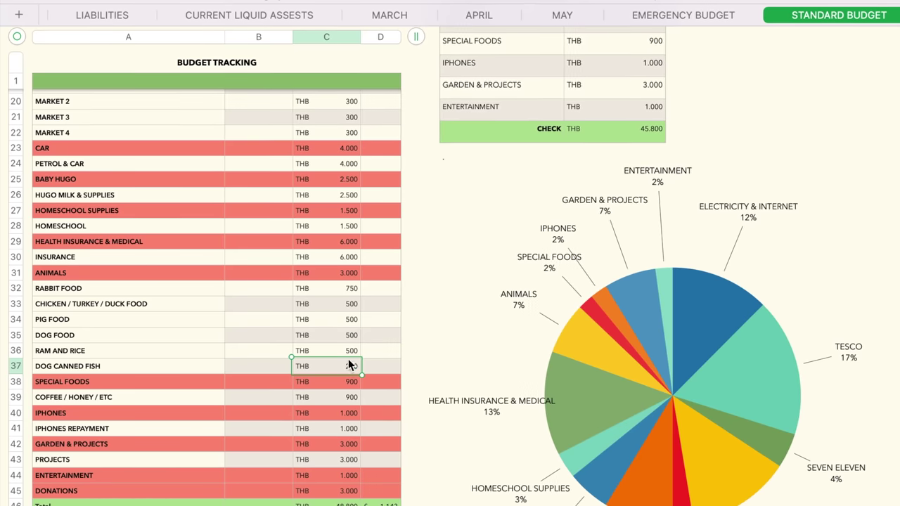
pyautogui.keyDown('shift'); pyautogui.click(354, 272); pyautogui.keyUp('shift')
pyautogui.scroll(5, 522, 242)
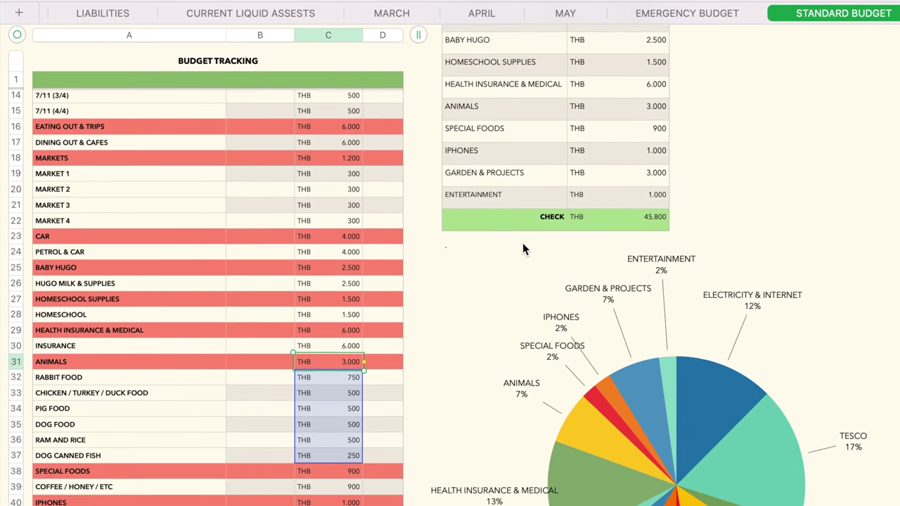
pyautogui.click(639, 136)
pyautogui.scroll(-5, 399, 314)
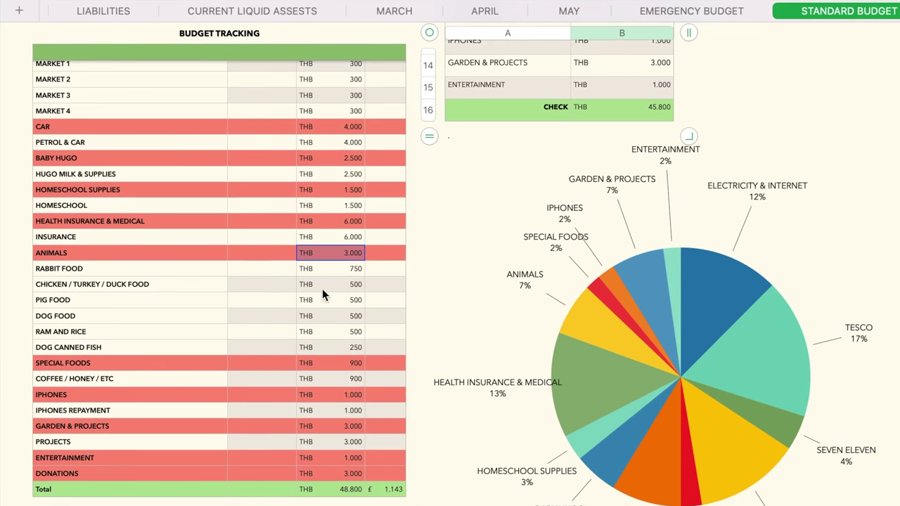
# Inspect the Special Foods category's sum formula and the Coffee / Honey / Etc amount it refers to
pyautogui.scroll(-3, 316, 273)
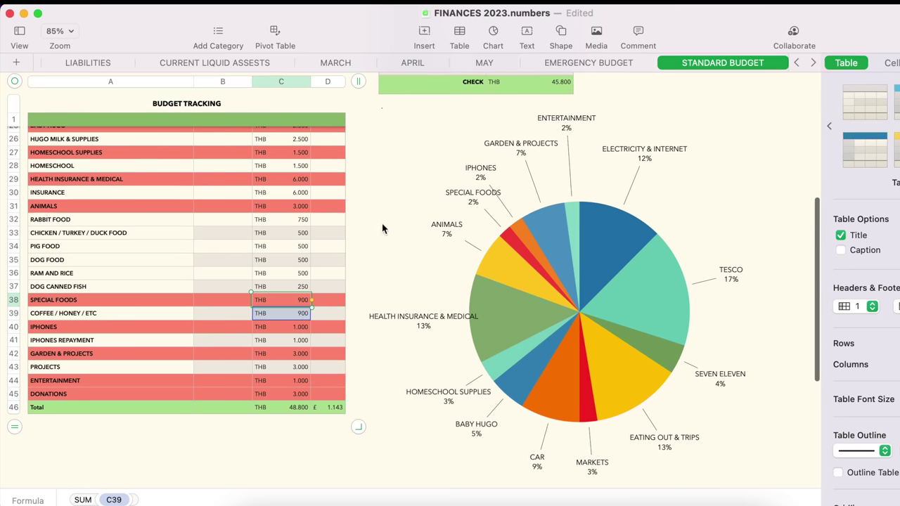
pyautogui.scroll(2, 383, 229)
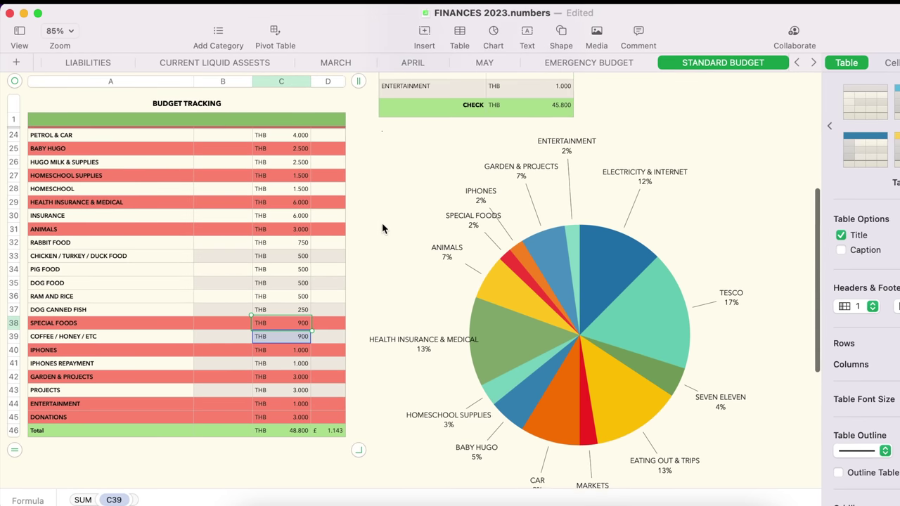
pyautogui.scroll(2, 381, 226)
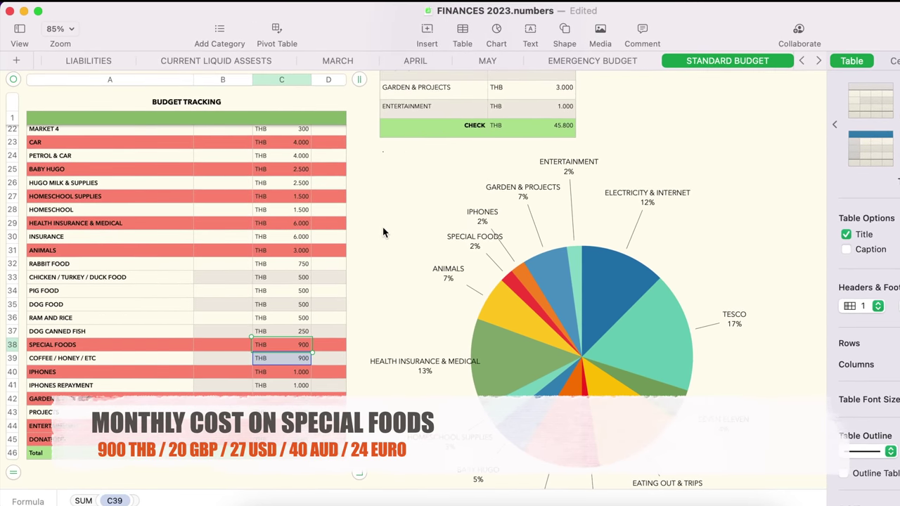
pyautogui.doubleClick(289, 346)
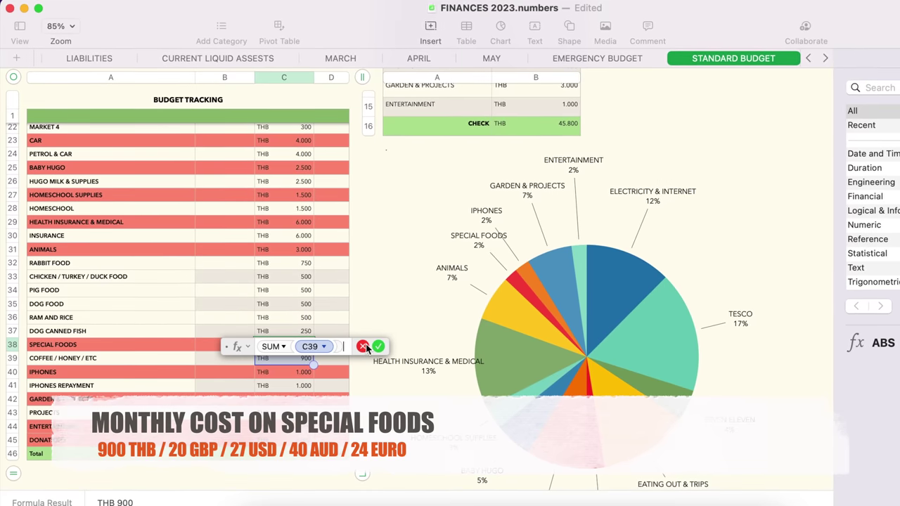
pyautogui.press('Return')
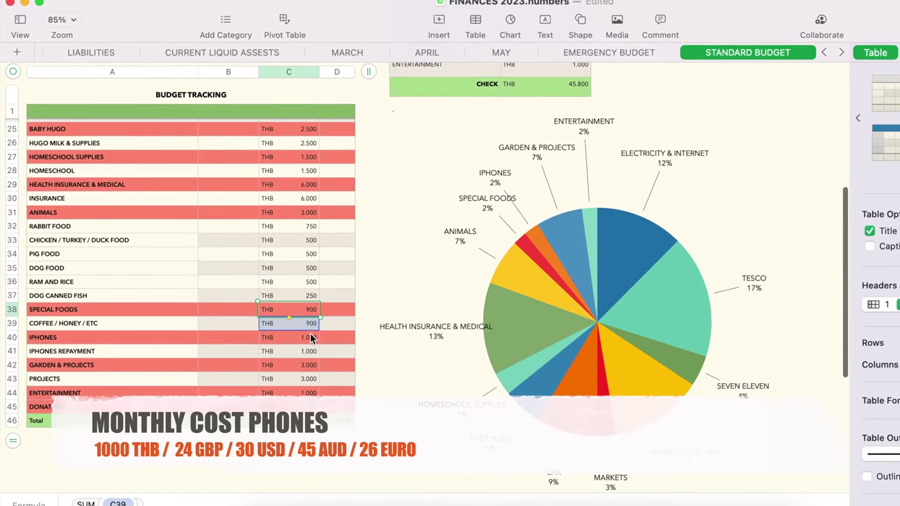
# Inspect the iPhones and Garden & Projects category totals, including the Projects amount behind the latter
pyautogui.click(295, 337)
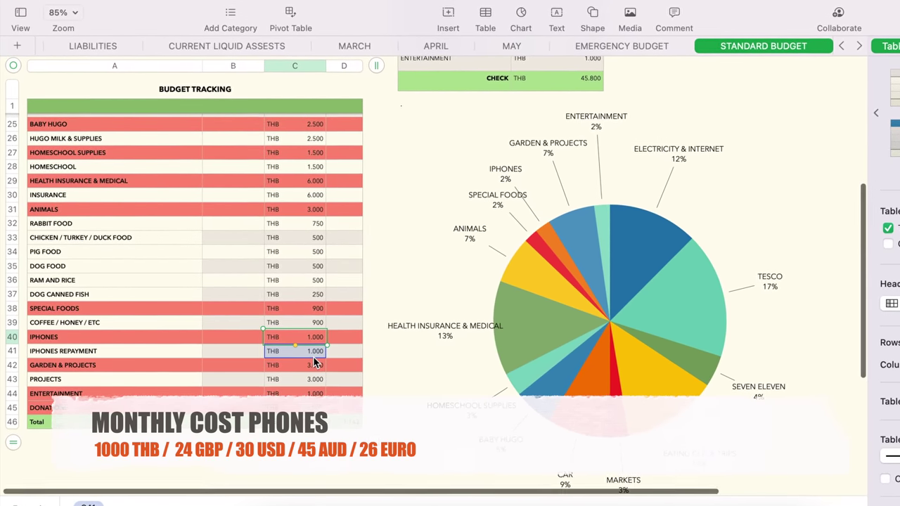
pyautogui.scroll(-3, 309, 365)
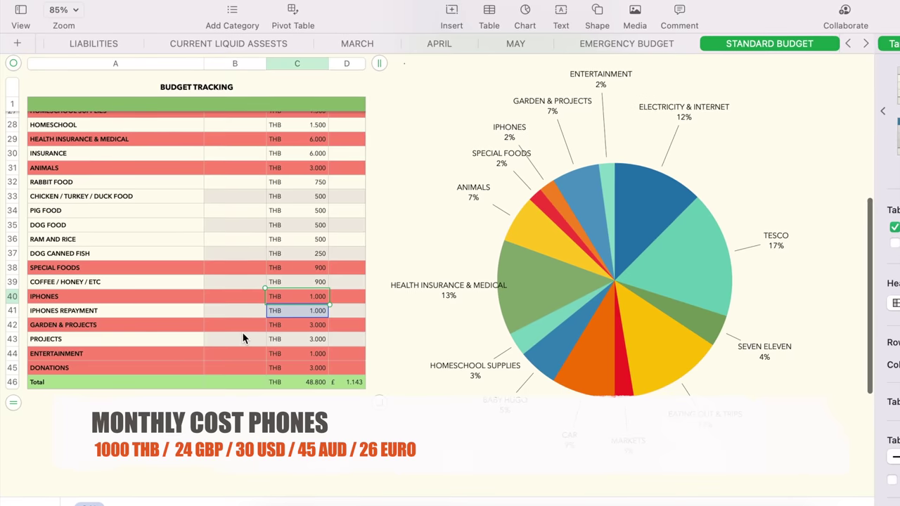
pyautogui.click(299, 324)
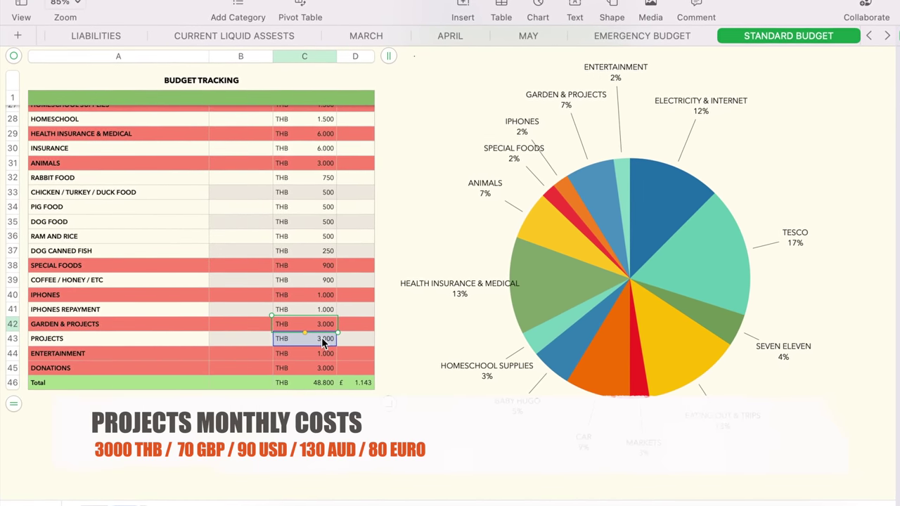
pyautogui.click(322, 340)
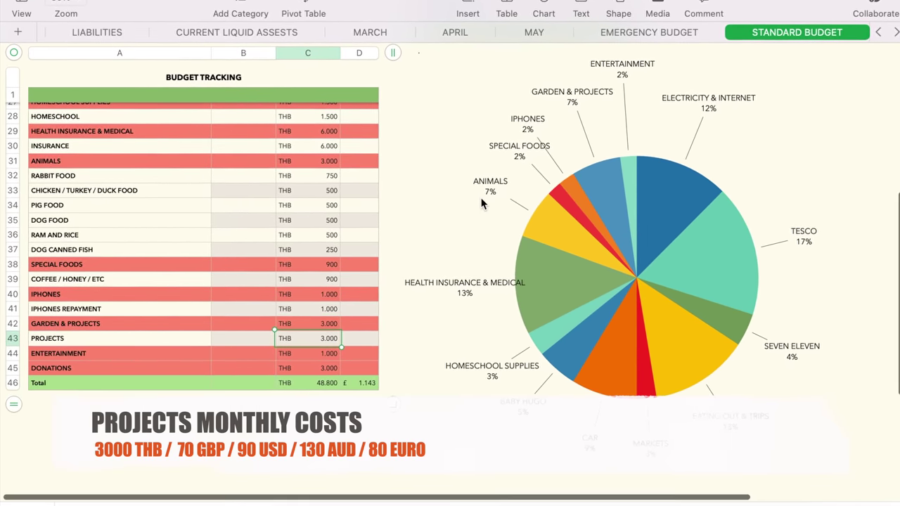